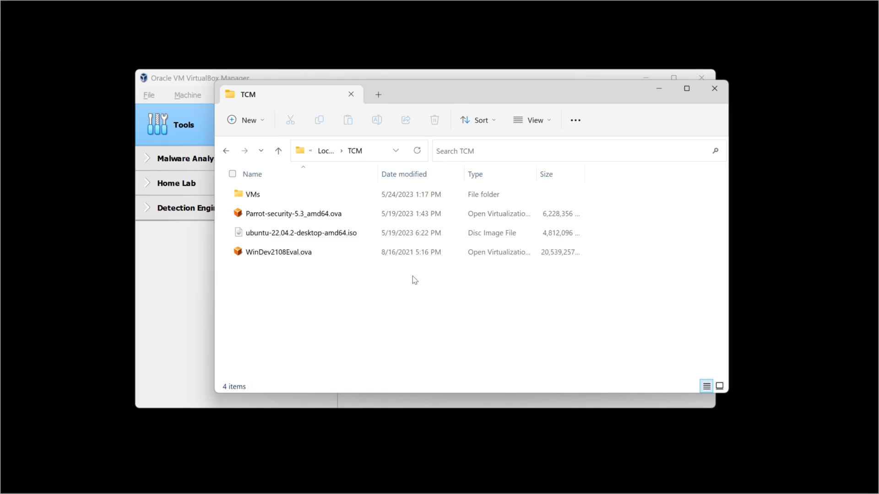
Open Parrot-security-5.3_amd64.ova for import into VirtualBox and name the virtual machine Parrot.
click(319, 213)
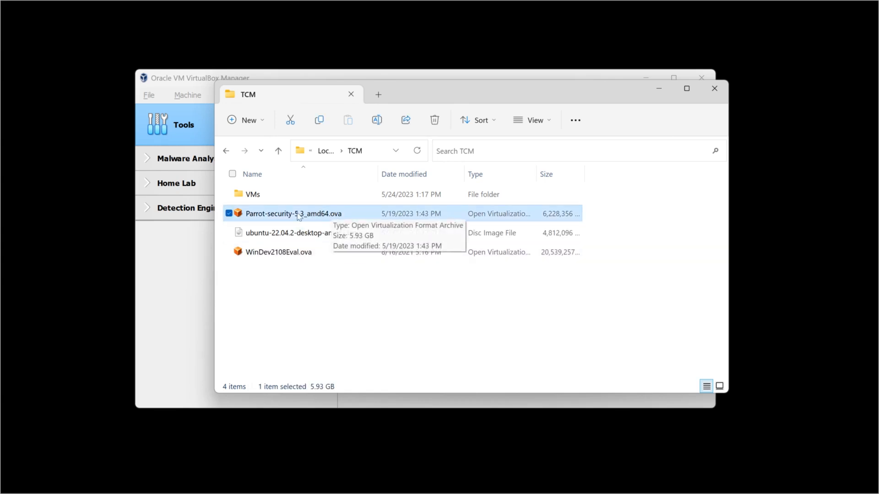
double_click(298, 214)
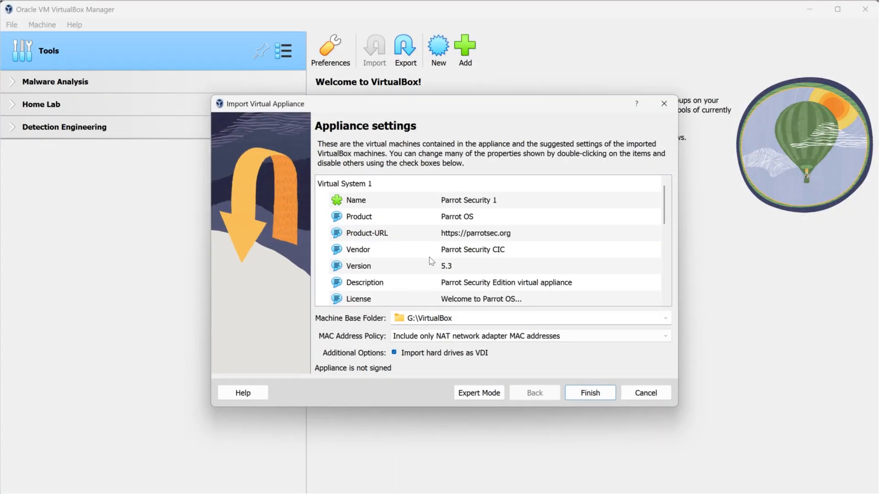
double_click(491, 201)
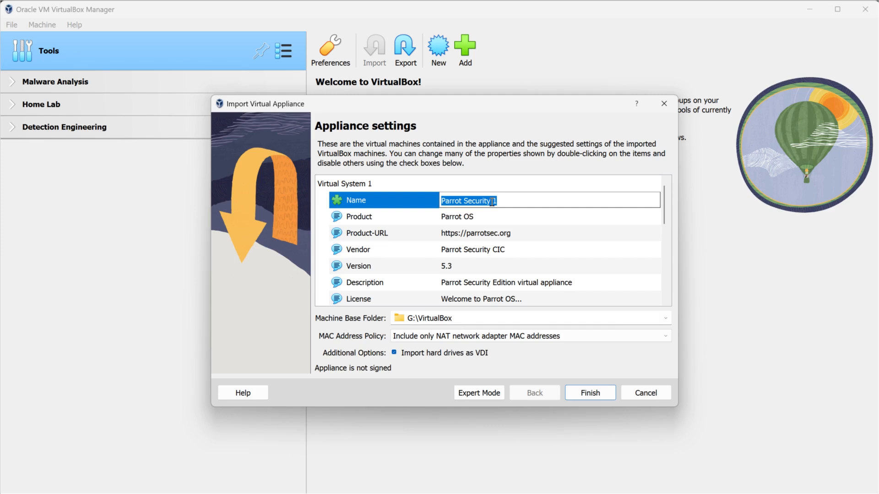
text(Parrot)
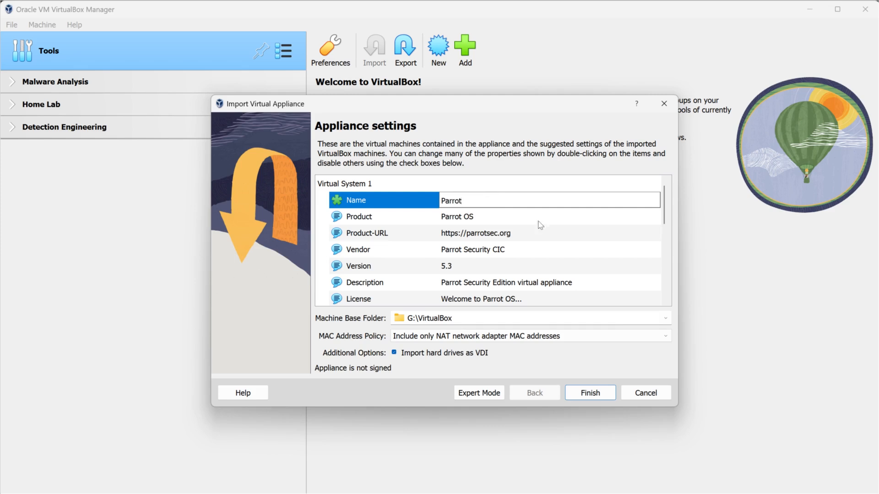
Set the appliance's CPU count to 2 and its RAM to 4096 MB.
scroll(540, 225, down, 2)
double_click(450, 233)
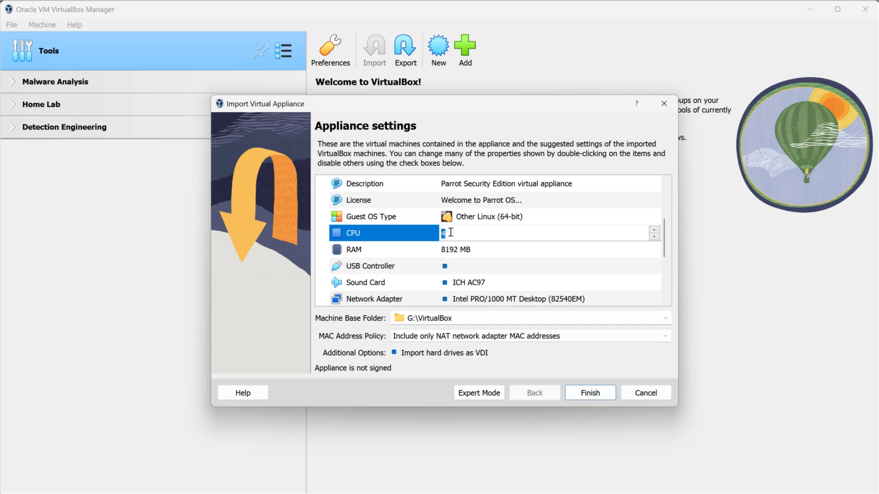
text(2)
double_click(446, 250)
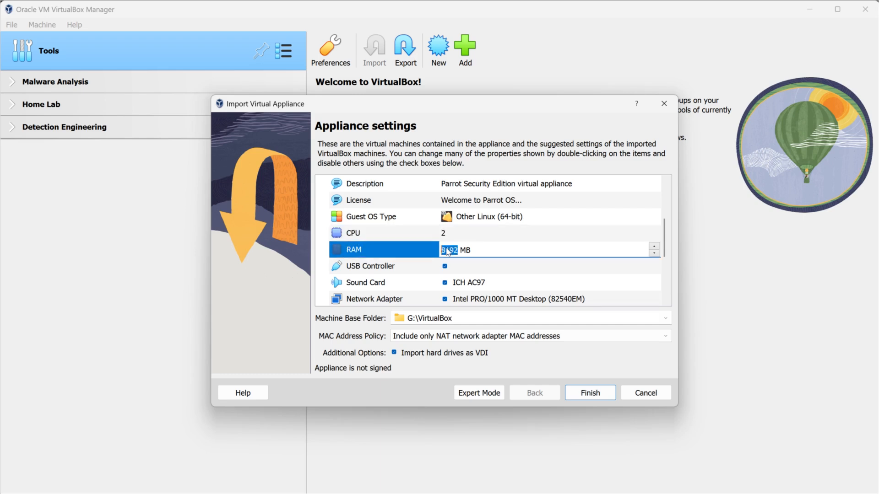
text(4096)
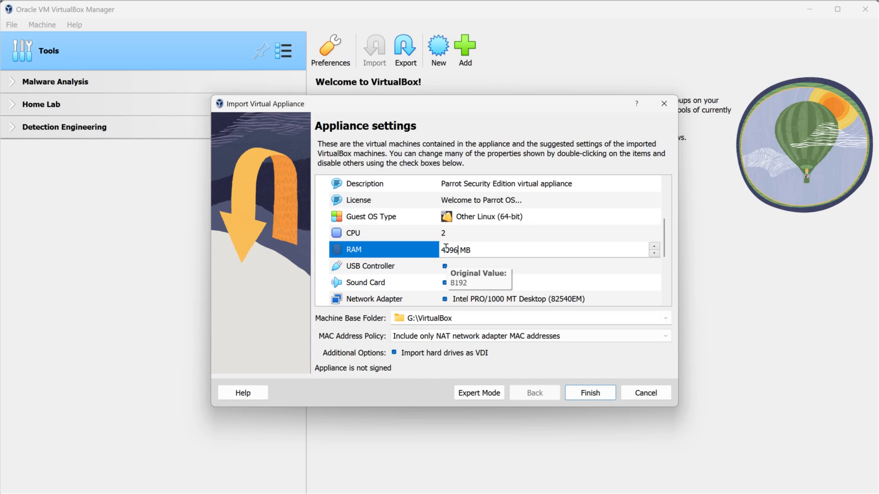
key(Return)
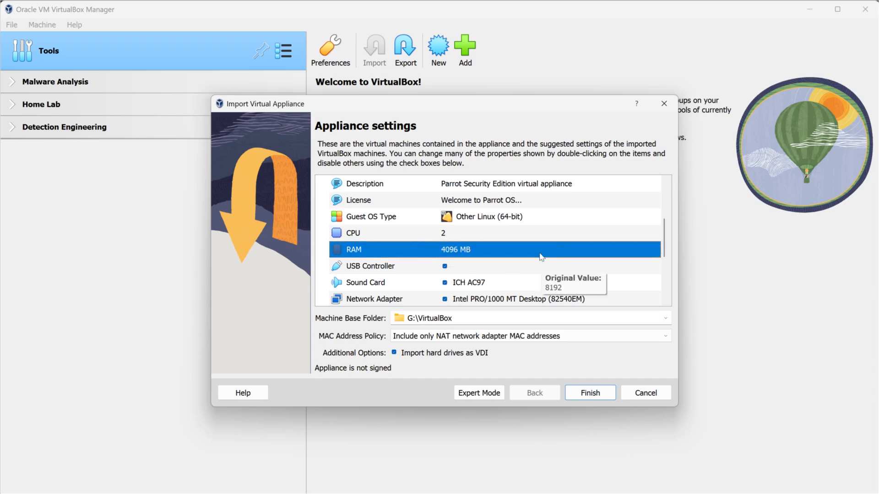
Review the remaining appliance settings, then import the appliance and agree to its software license.
scroll(542, 257, down, 3)
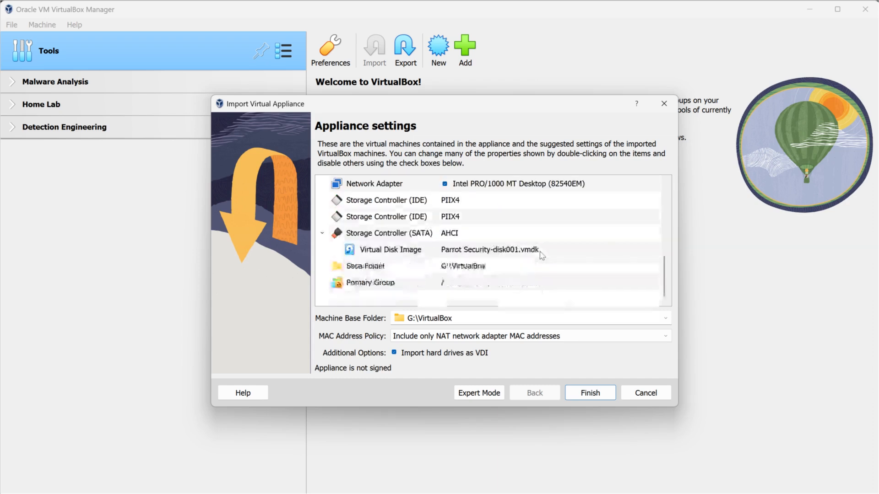
click(584, 396)
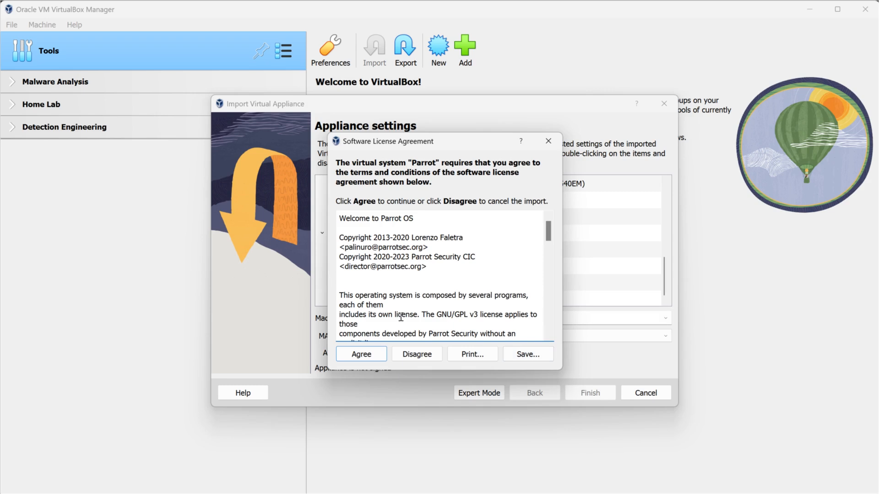
click(372, 356)
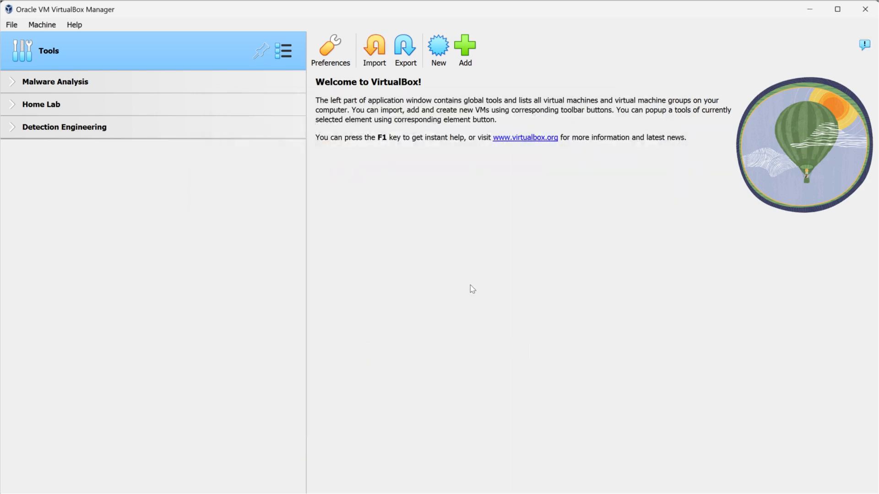
click(865, 46)
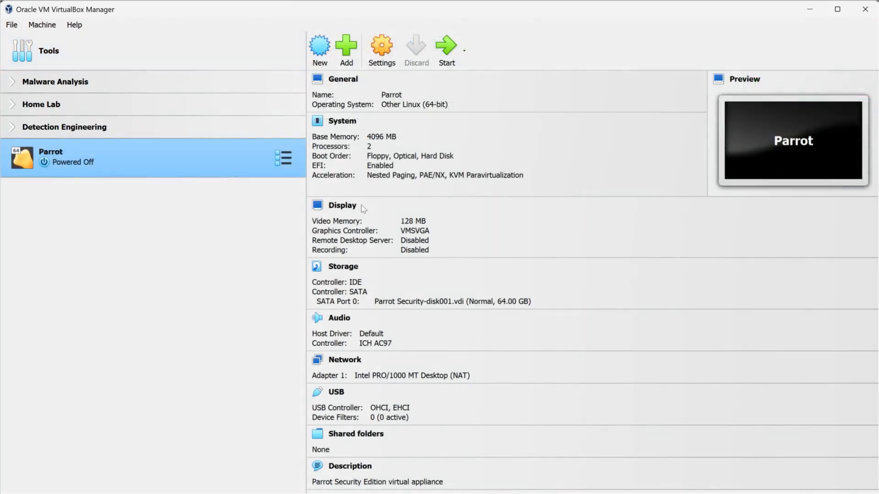
Enable network Adapter 2 for the Parrot virtual machine, attached to Host-only Adapter, and save the settings.
right_click(171, 157)
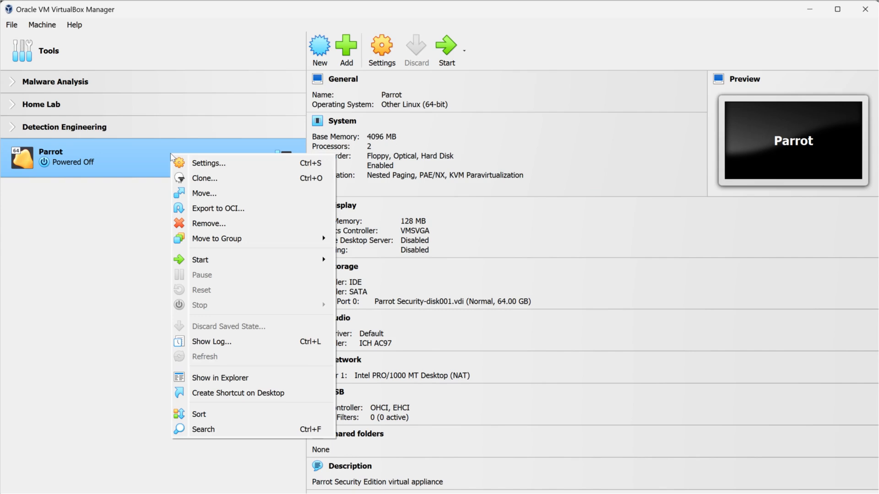
click(130, 170)
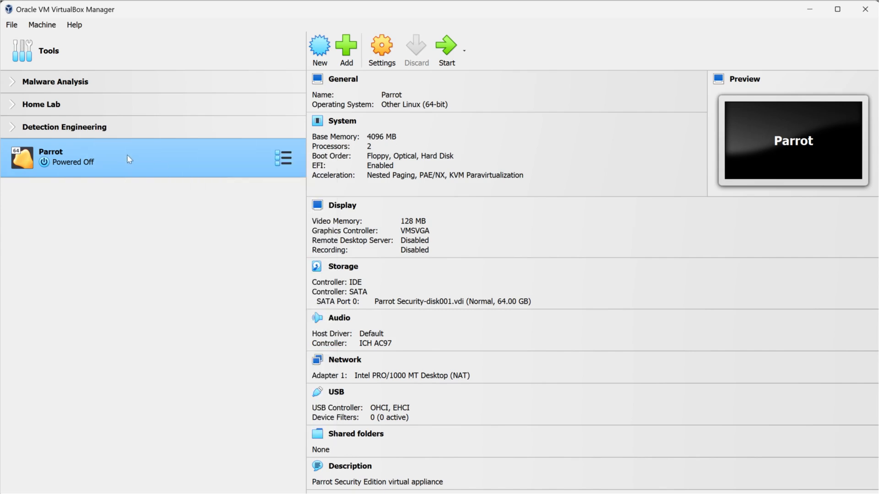
click(382, 48)
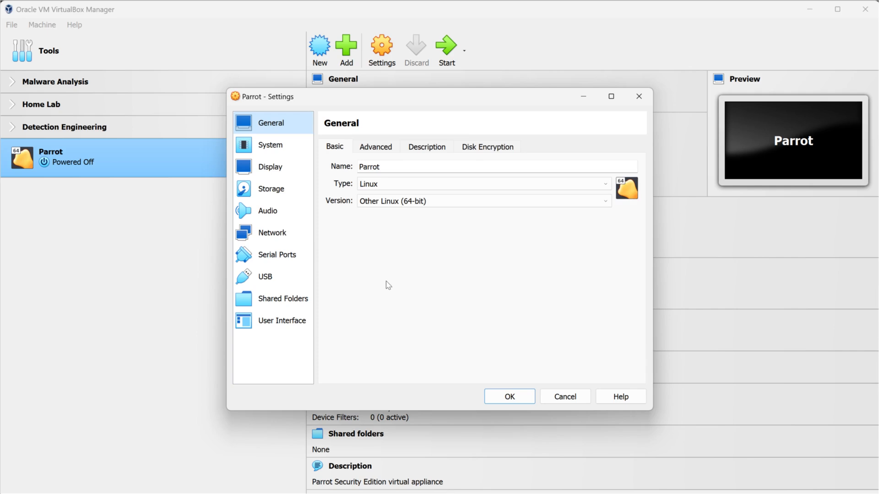
click(282, 232)
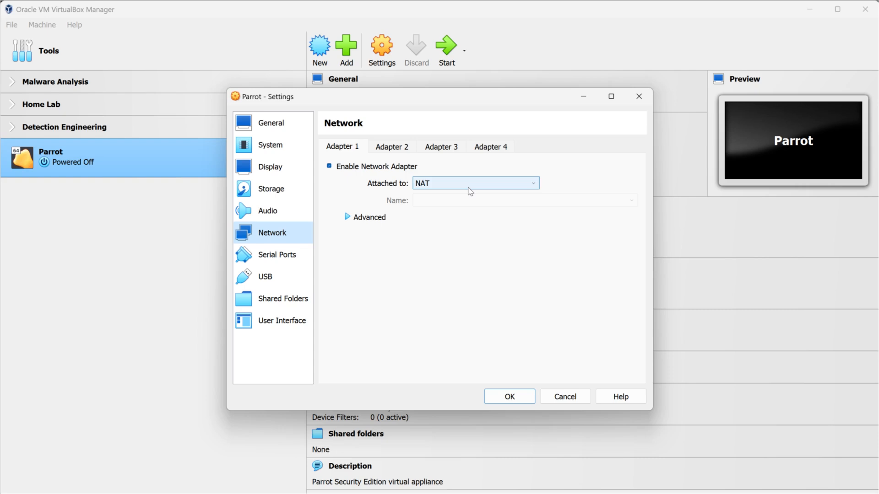
click(404, 146)
click(359, 166)
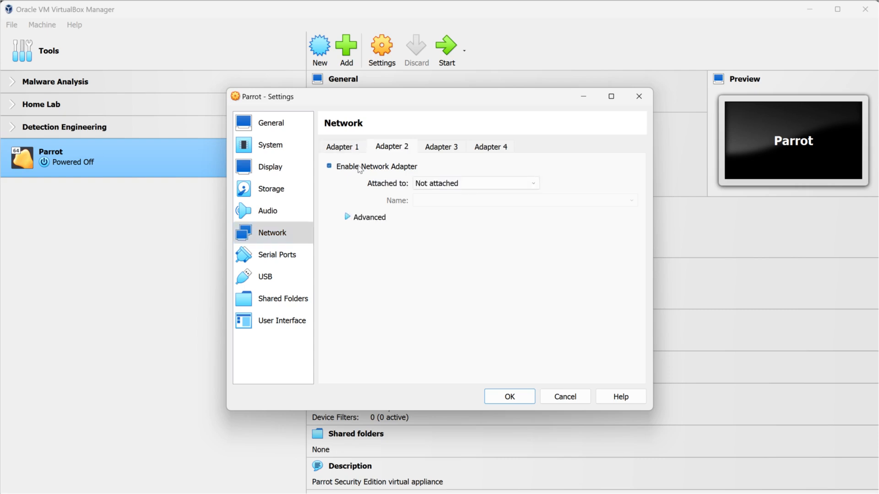
click(440, 184)
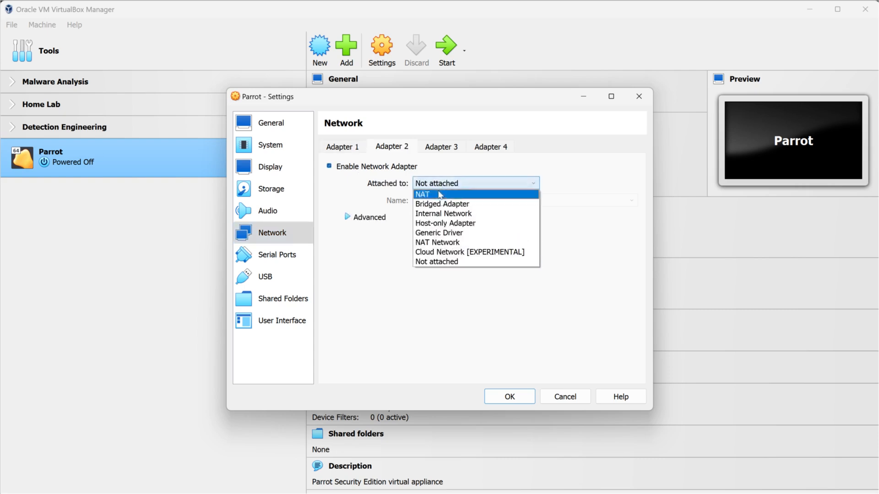
click(440, 224)
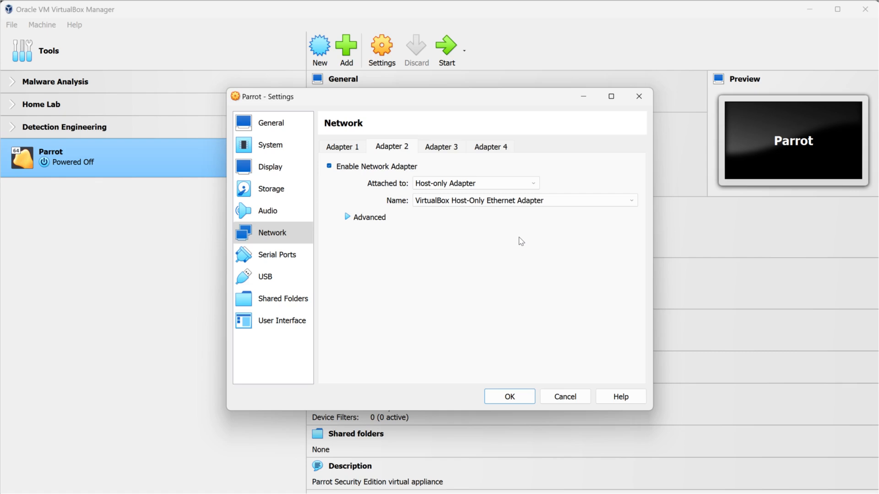
click(508, 397)
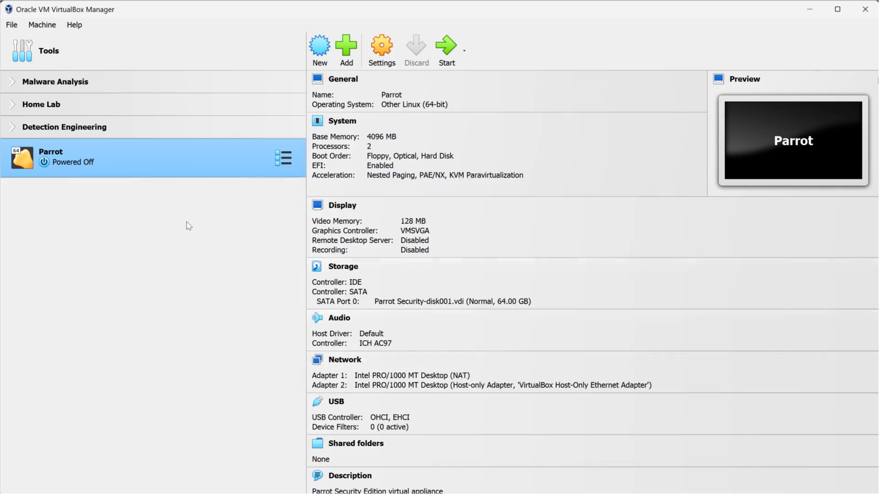
Start the Parrot virtual machine and open MATE Tweak from its Look and Feel preferences.
click(454, 60)
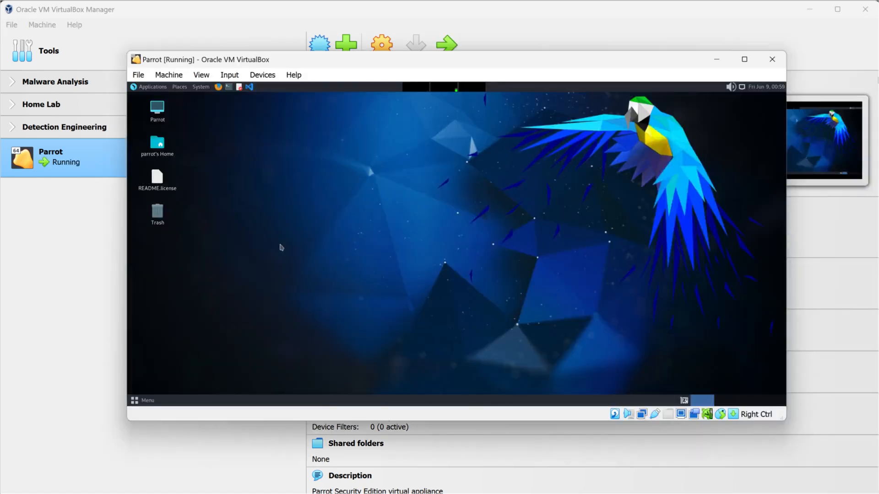
click(201, 86)
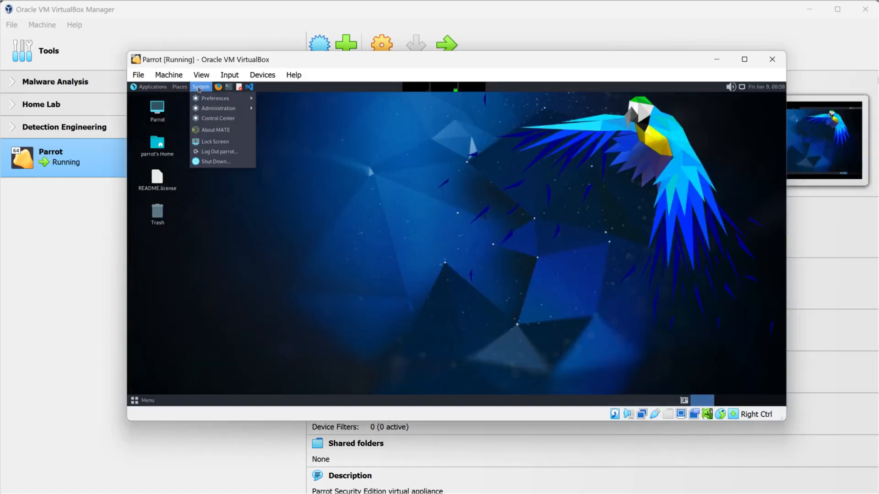
mouse_move(212, 100)
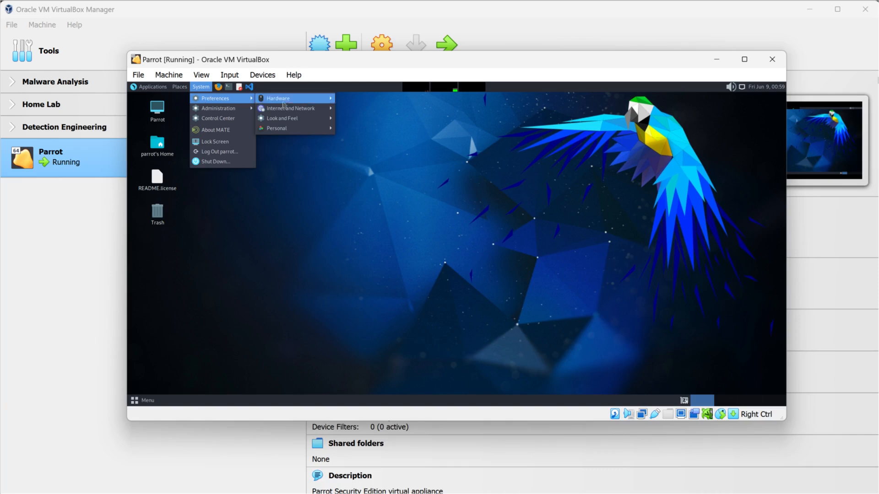
mouse_move(295, 121)
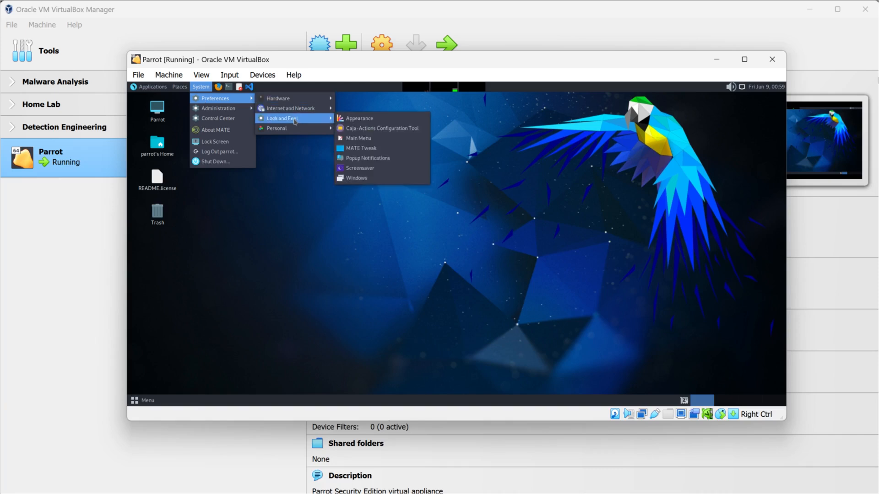
click(388, 148)
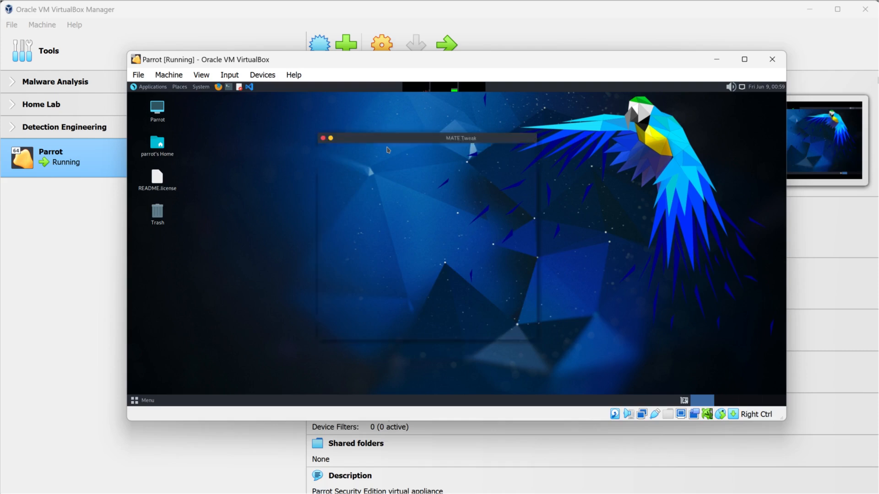
Set the window scaling factor to HiDPI in MATE Tweak's Windows settings.
click(353, 219)
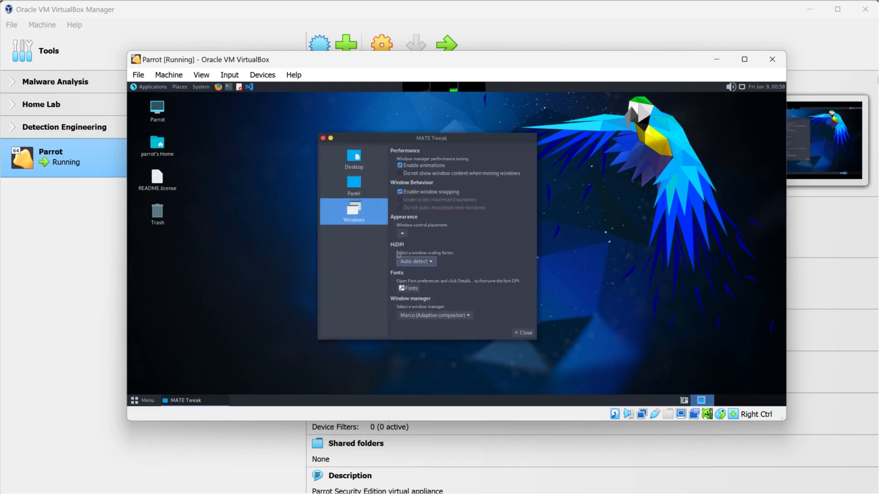
click(411, 262)
click(411, 284)
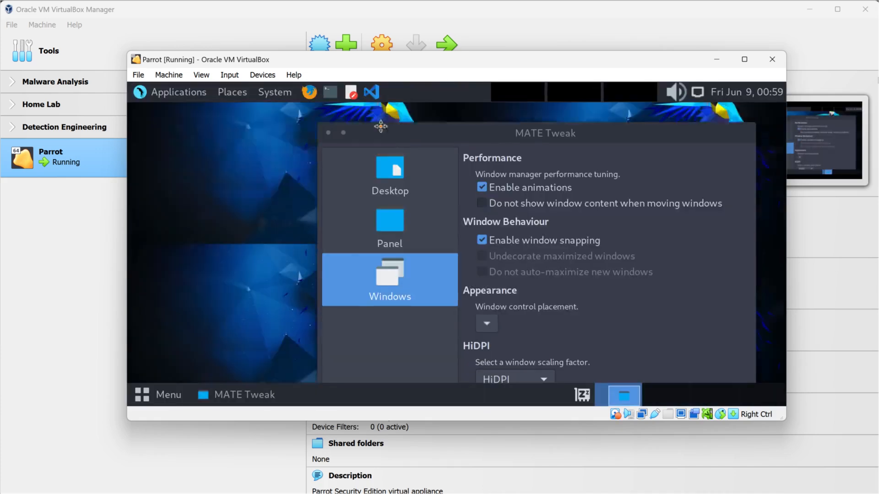
Close MATE Tweak and enlarge the Parrot virtual machine's window.
drag(351, 121, 341, 119)
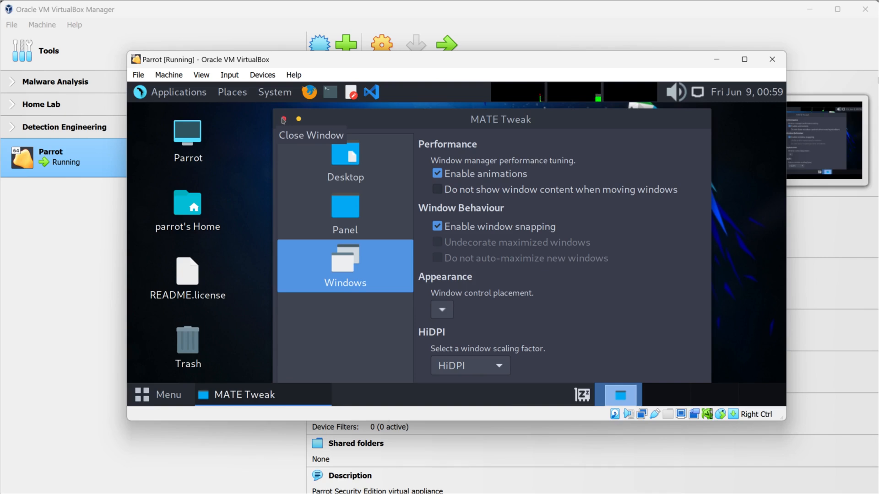
click(284, 119)
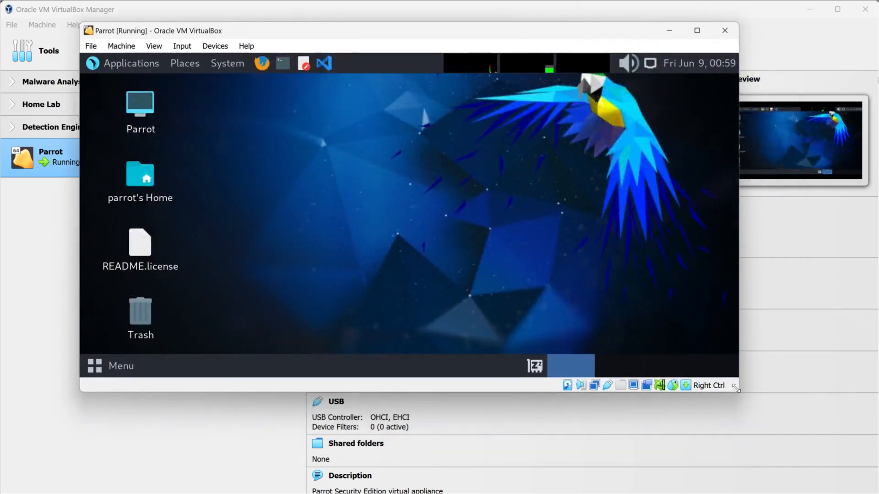
drag(737, 391, 831, 472)
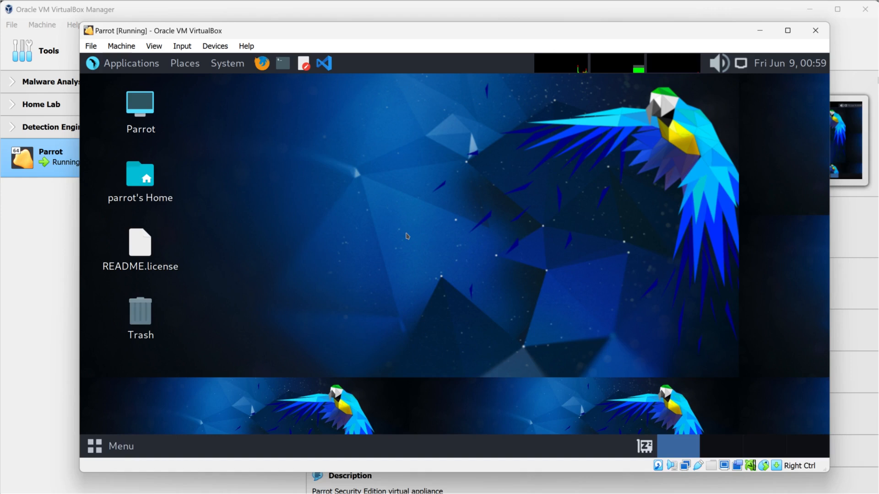
Open a terminal in Parrot and run sudo apt-get update, entering the sudo account password.
click(283, 64)
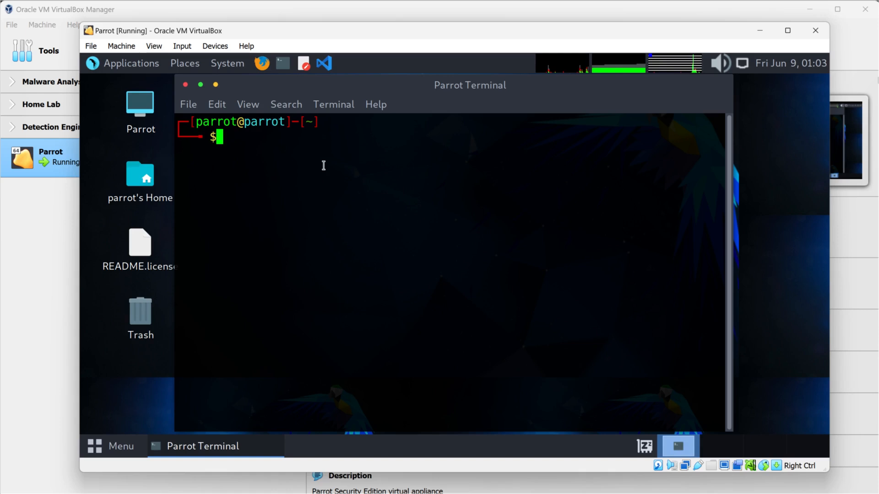
text(sudo apt-get)
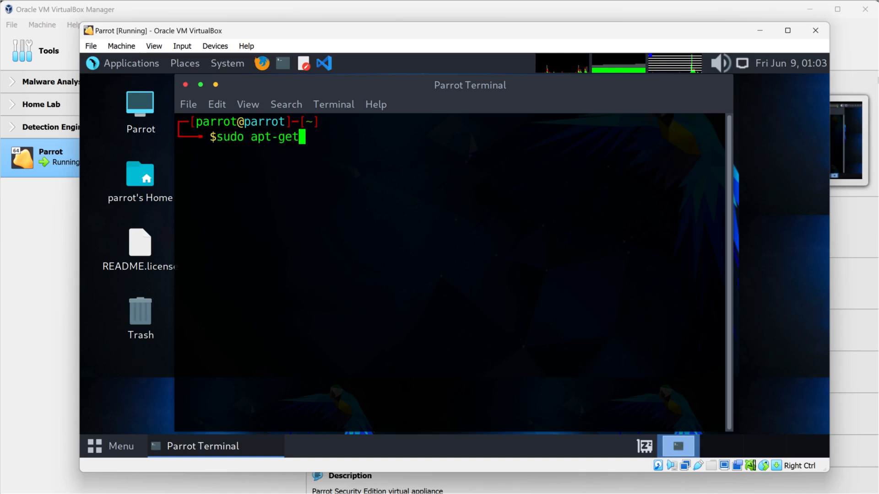
text( uupda)
key(BackSpace)
key(BackSpace)
key(BackSpace)
key(BackSpace)
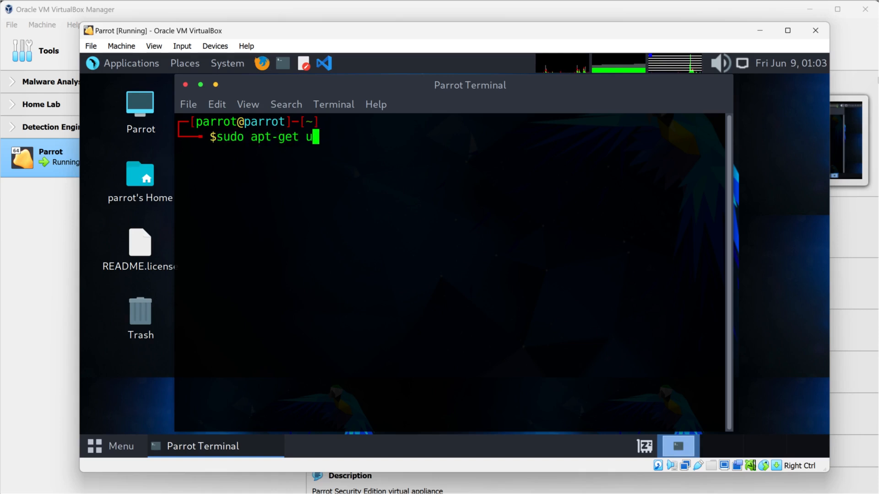
text(pdate)
key(Return)
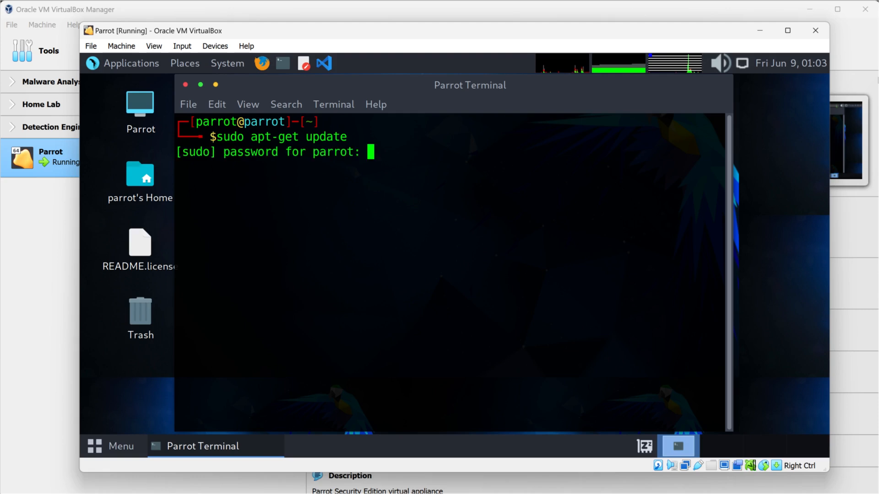
key(Return)
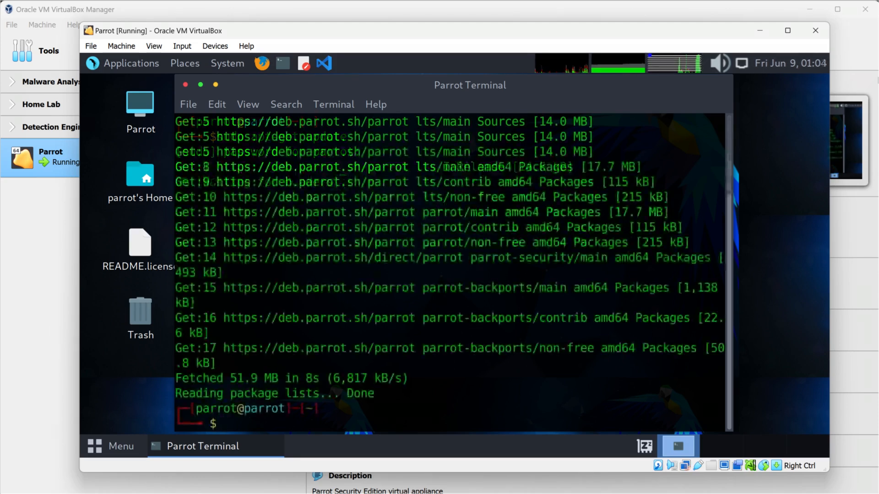
Upgrade the installed packages by running sudo apt-get upgrade in the terminal and answering Y to continue.
text(sudo apt-get )
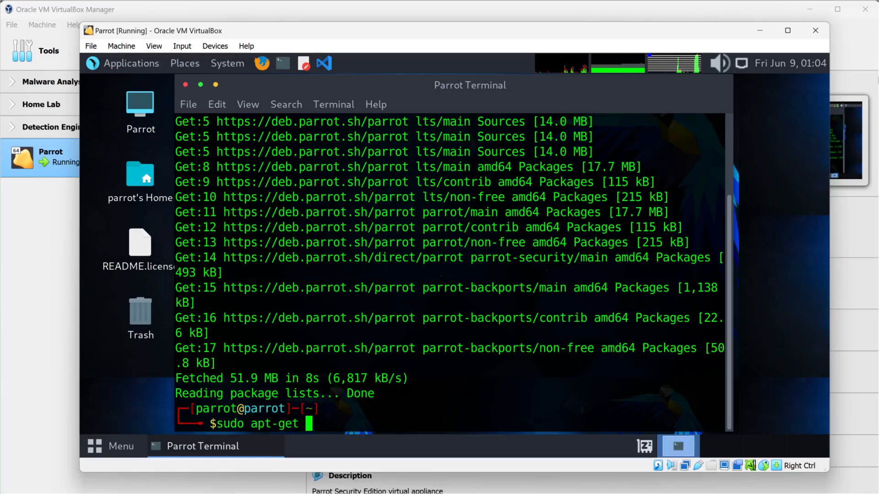
text(upgrade)
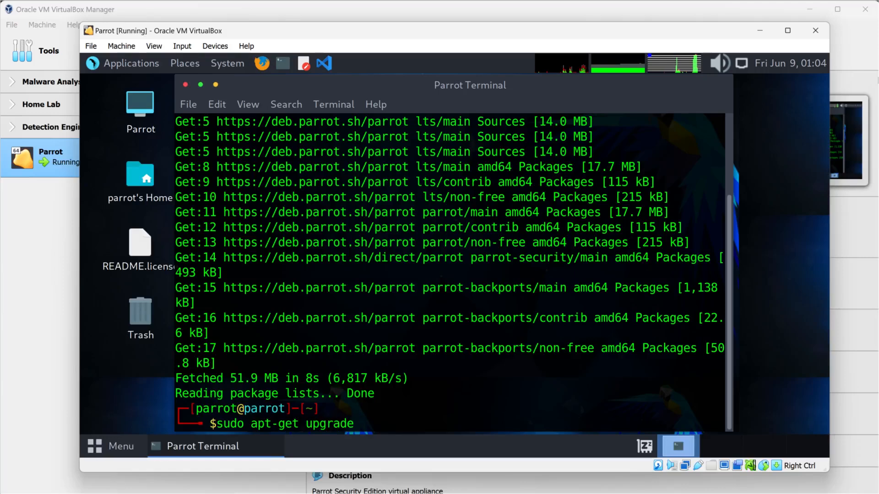
key(Return)
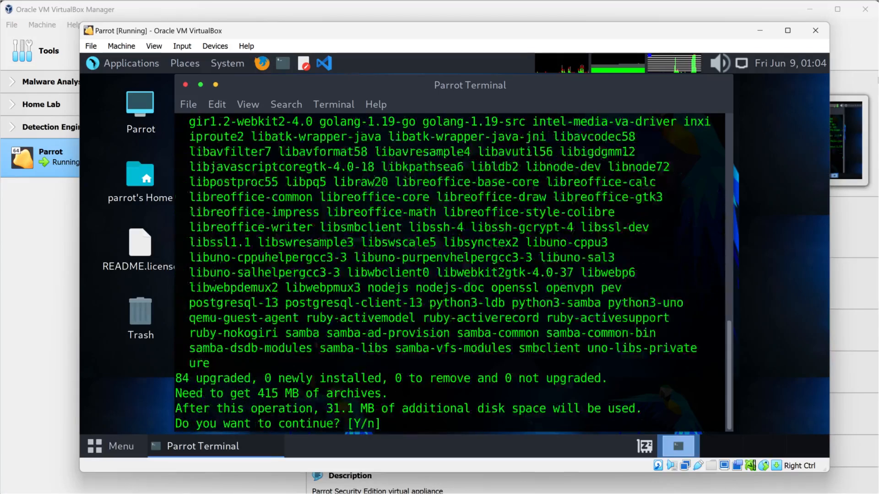
text(Y)
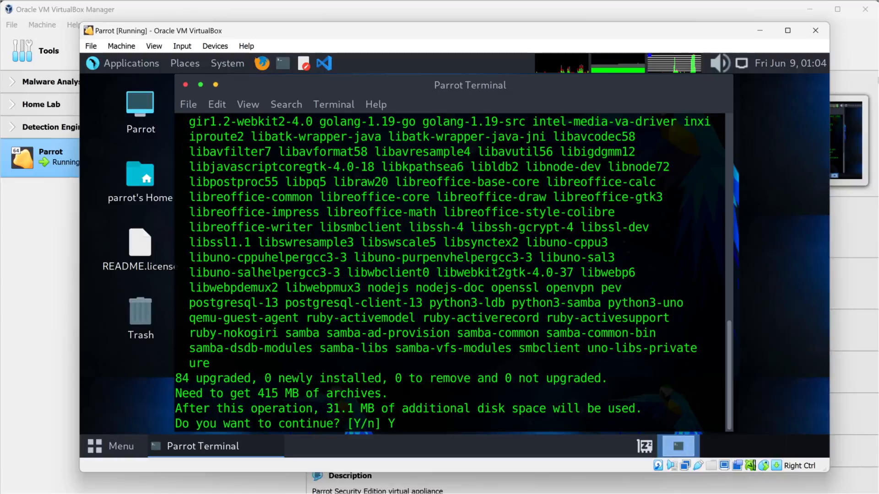
key(Return)
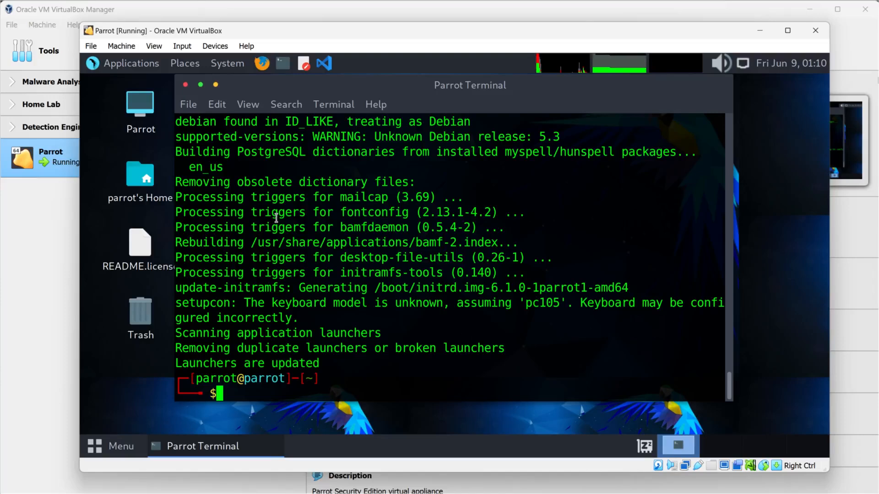
Run ip addr in the terminal and look through its output from the command line to the last network interface.
text(ip addr)
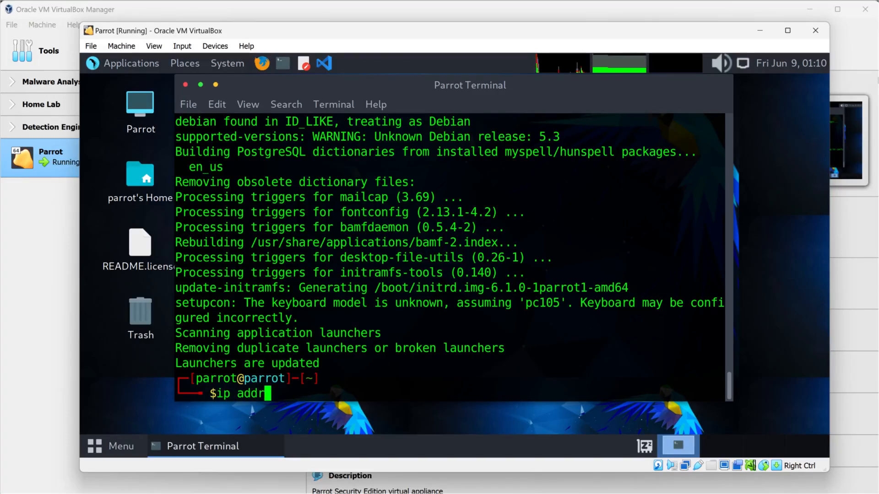
key(Return)
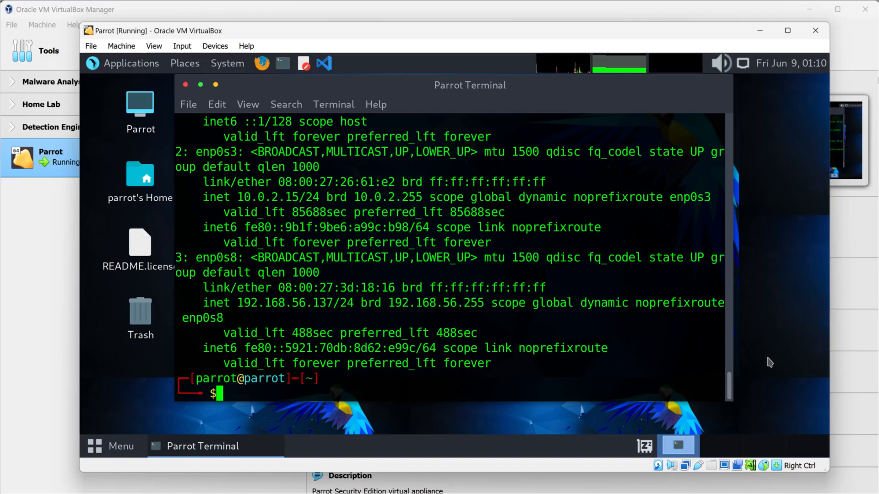
drag(729, 391, 729, 386)
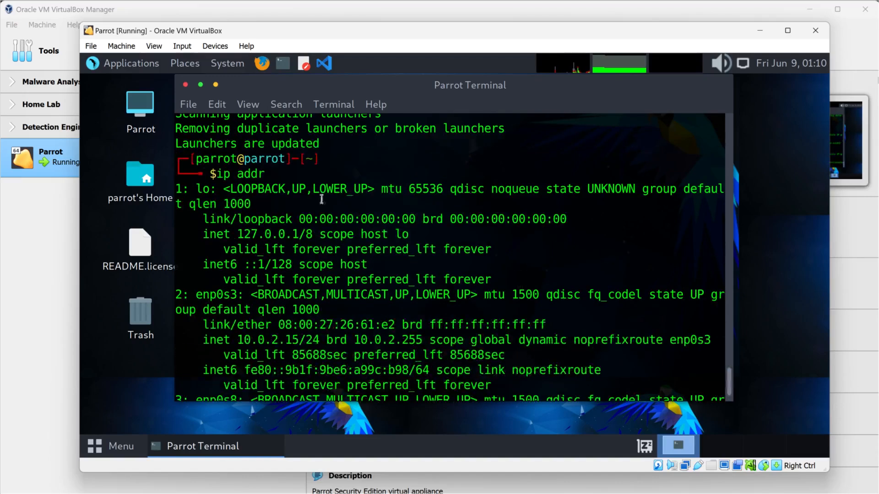
double_click(227, 174)
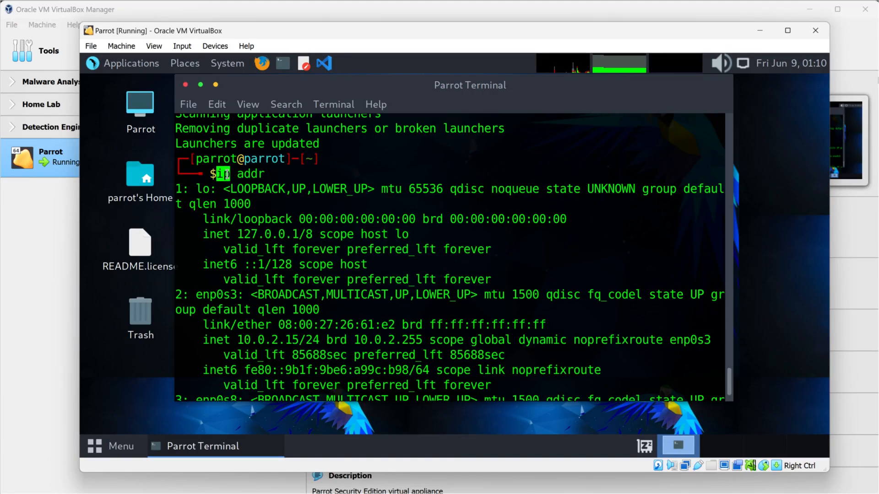
double_click(240, 174)
click(324, 183)
scroll(329, 221, down, 4)
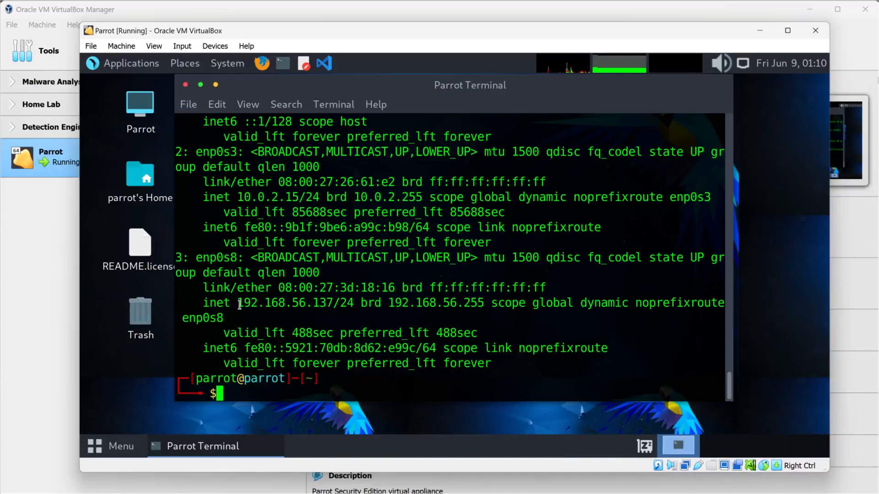
Examine the IPv4 address and its subnet prefix for the enp0s8 interface, and shift the terminal window slightly down the desktop.
drag(237, 303, 331, 302)
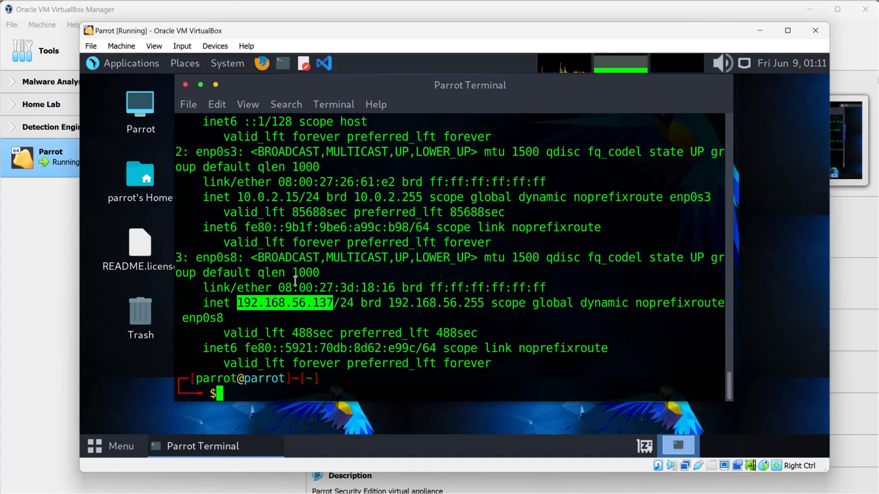
click(288, 305)
drag(237, 303, 331, 302)
drag(238, 303, 352, 303)
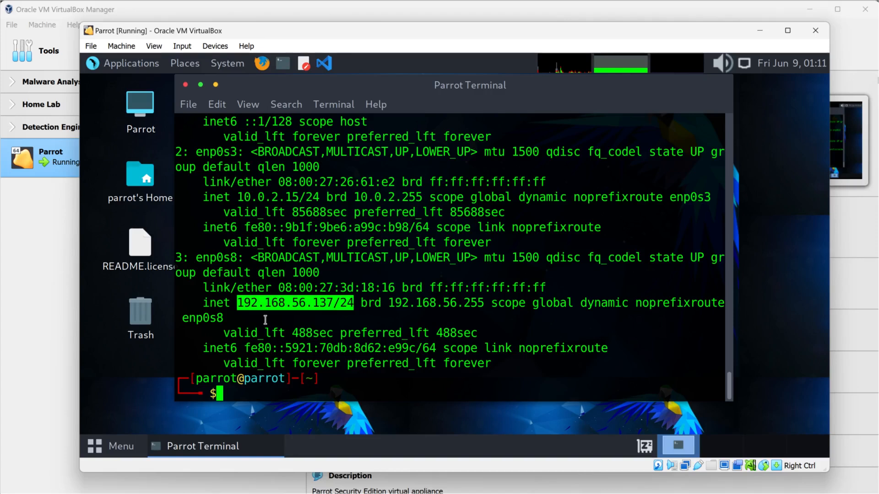
drag(238, 304, 332, 304)
click(271, 297)
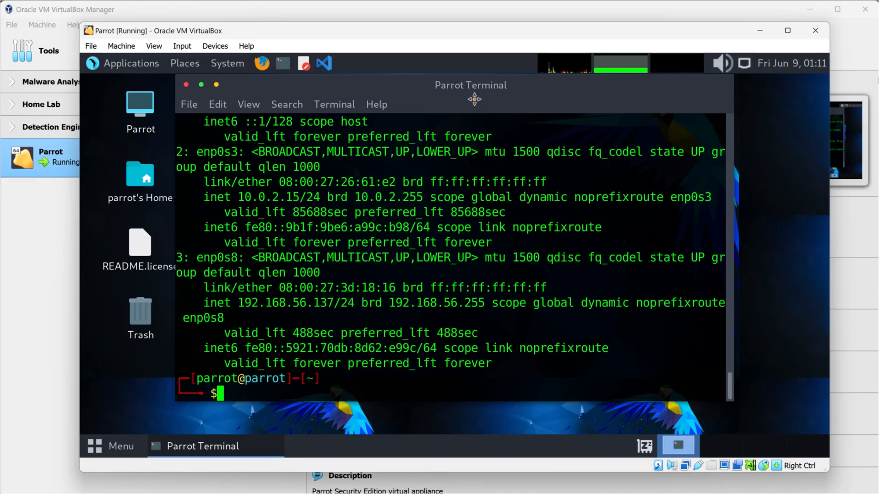
drag(472, 90, 474, 112)
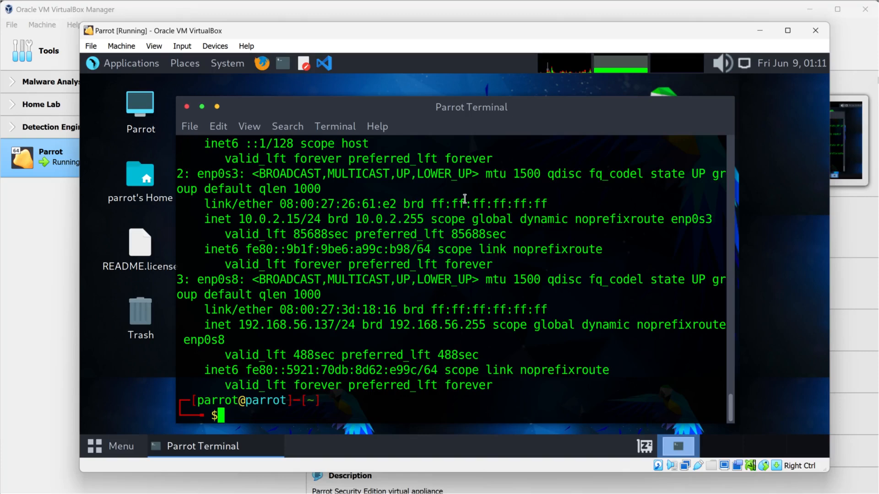